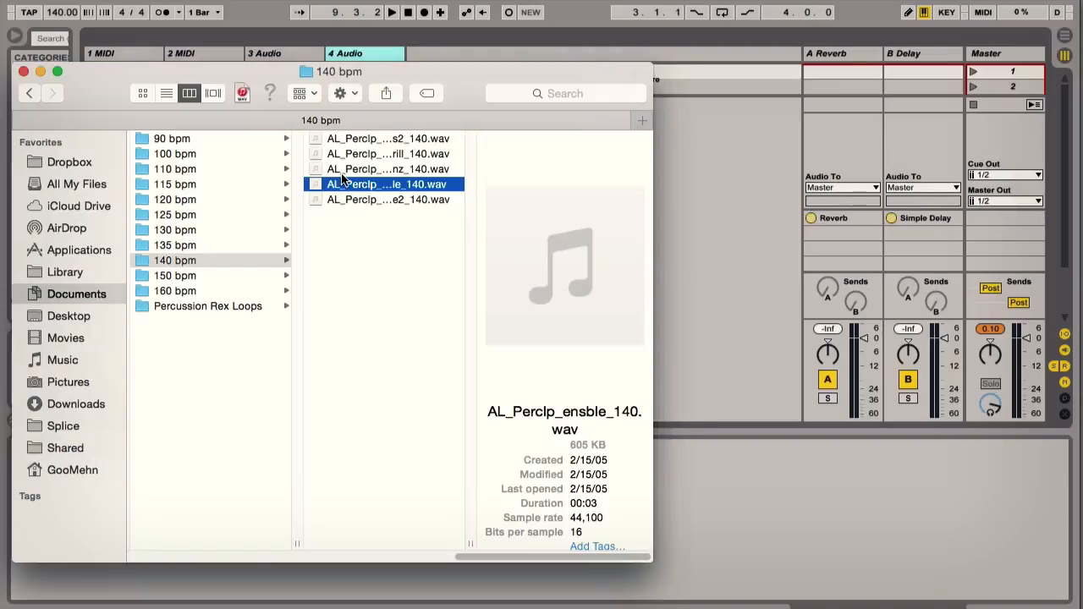
Select AL_Perclp_ensble_140.wav in the 140 bpm folder and Quick Look preview its audio
left_click(341, 173)
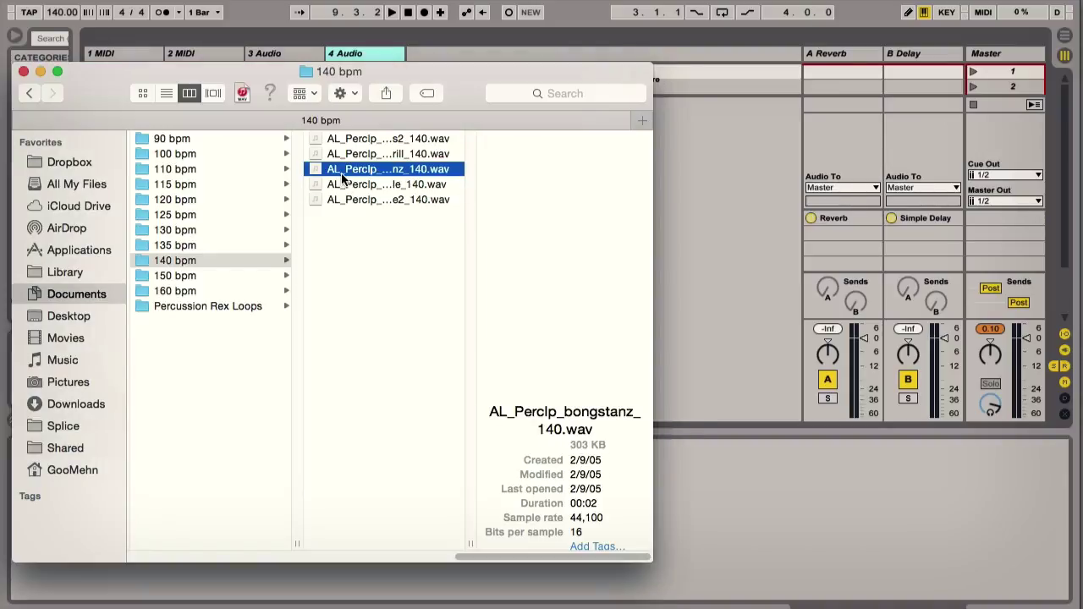
left_click(406, 185)
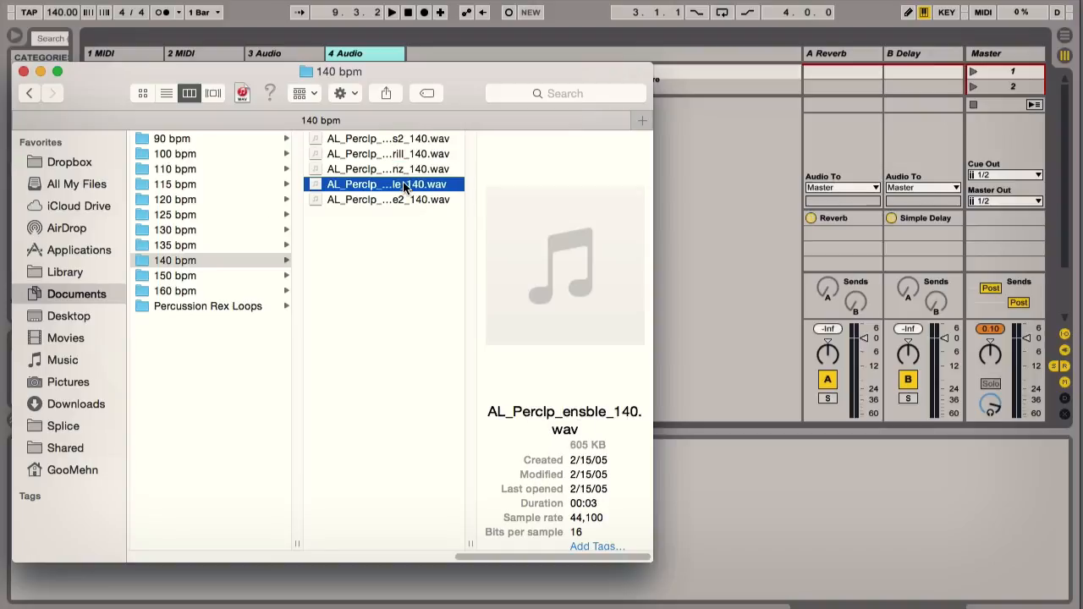
left_click(404, 186)
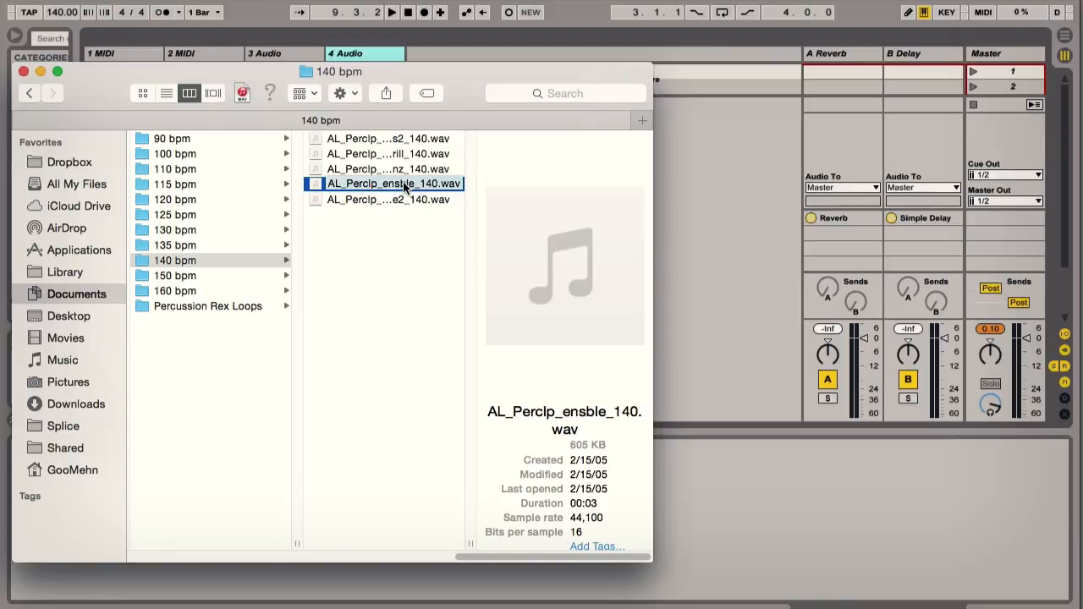
key("Return")
key("space")
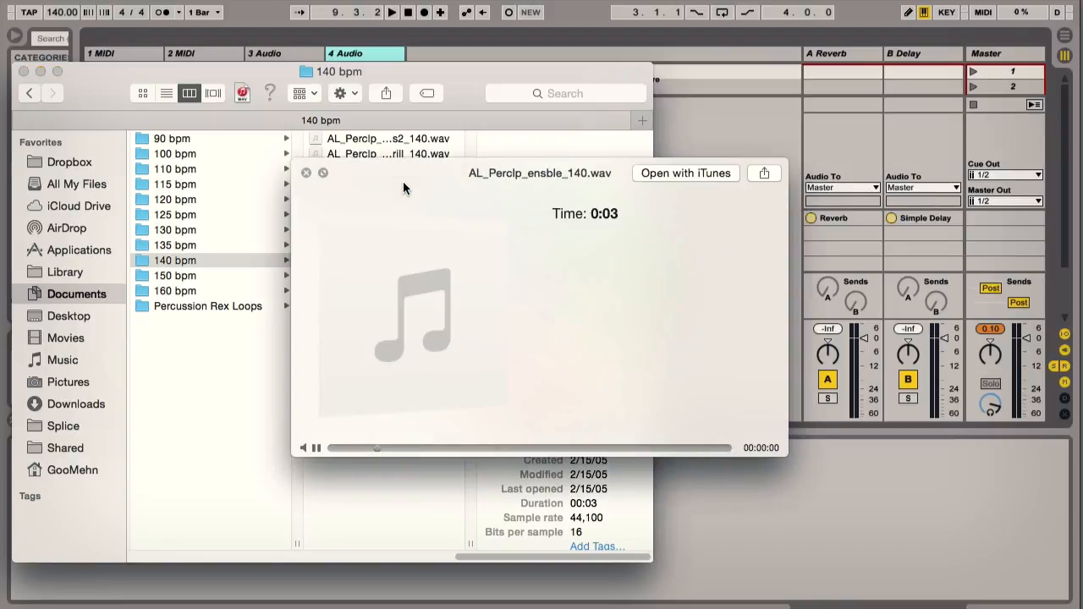
key("space")
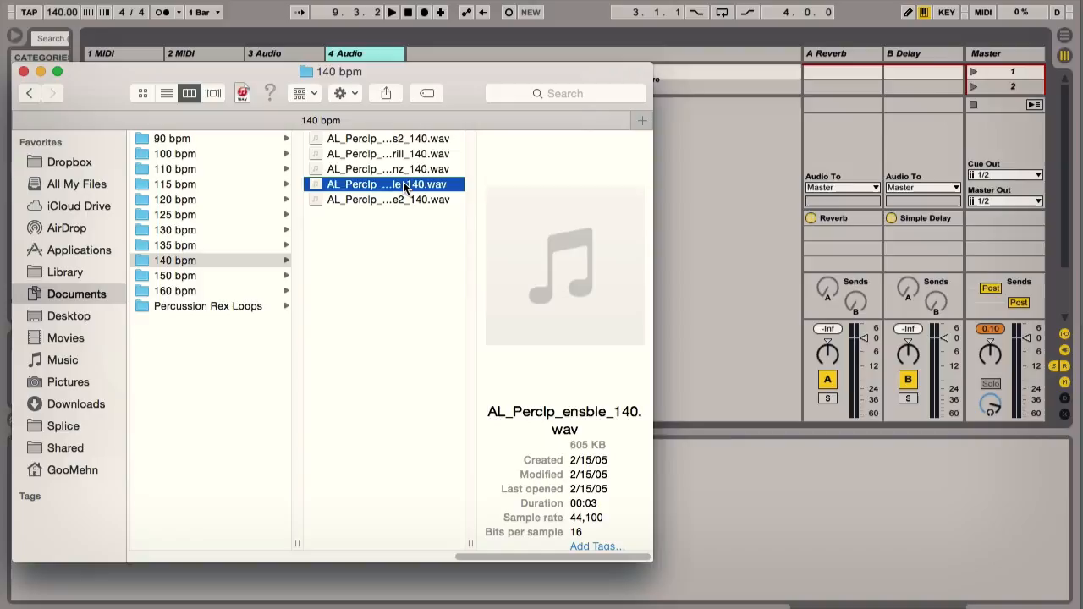
Drag the ensemble loop into track 3's first clip slot and return to the Live session
mouse_move(404, 185)
left_mouse_down()
mouse_move(301, 71)
mouse_move(288, 73)
left_mouse_up()
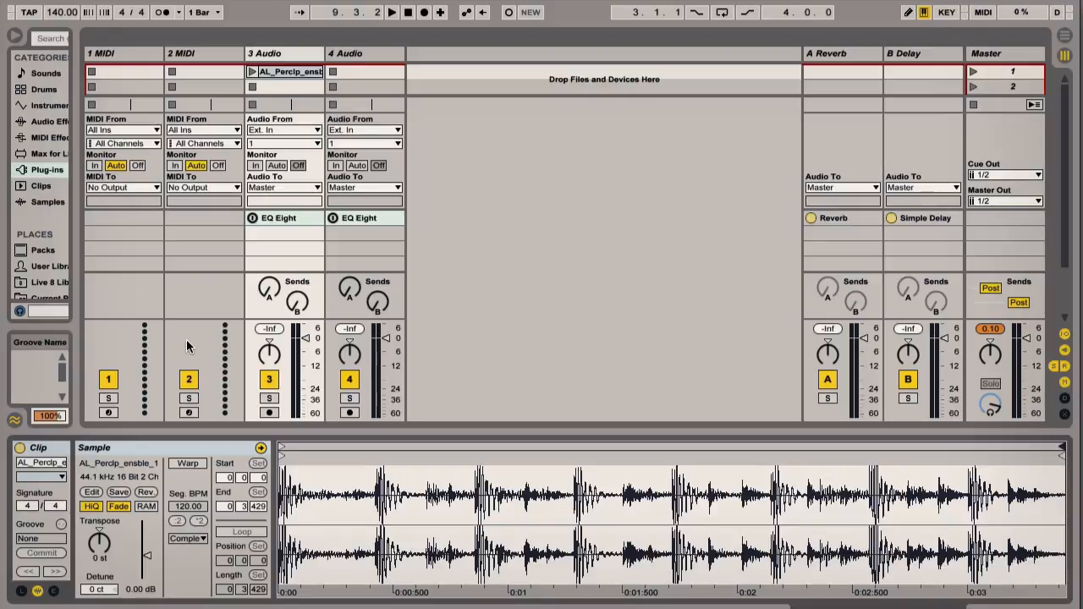
key("super+Tab")
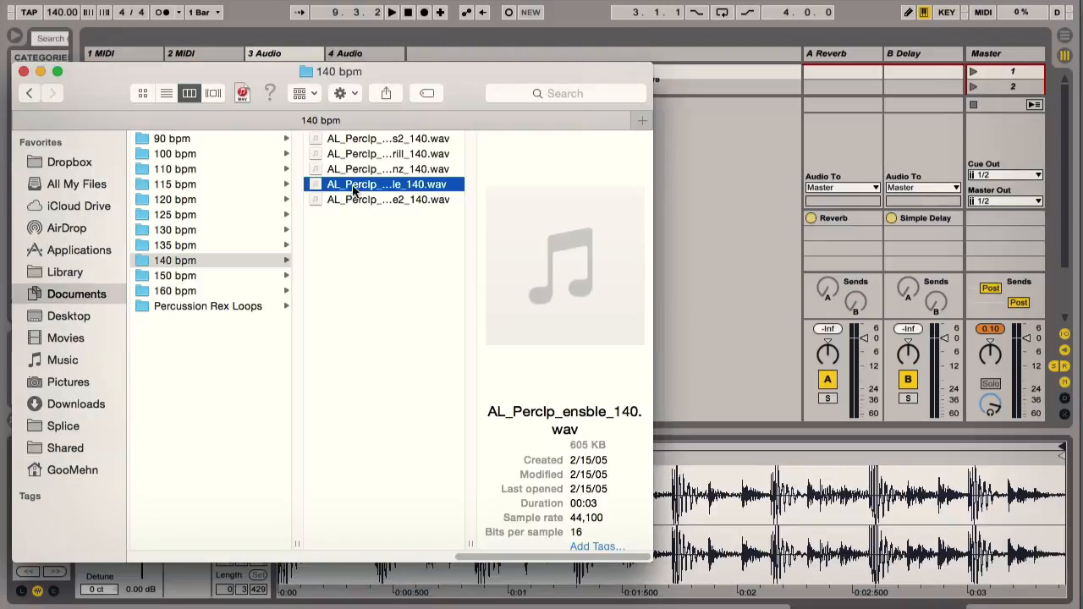
left_click(382, 187)
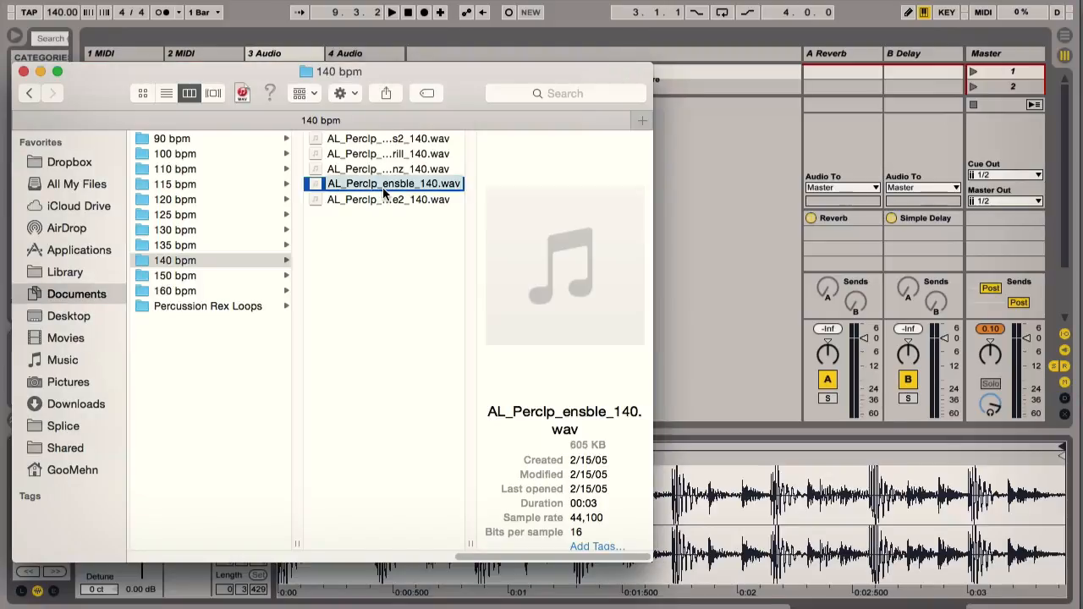
key("super+Tab")
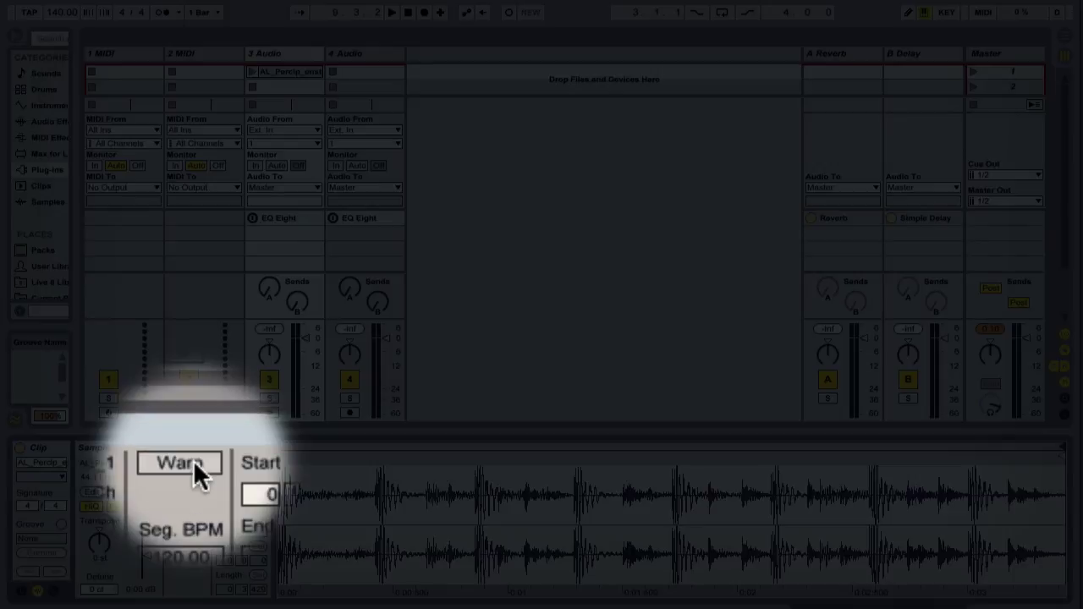
Enable Warp and Loop on the track 3 percussion clip, launch it, then stop playback
left_click(193, 459)
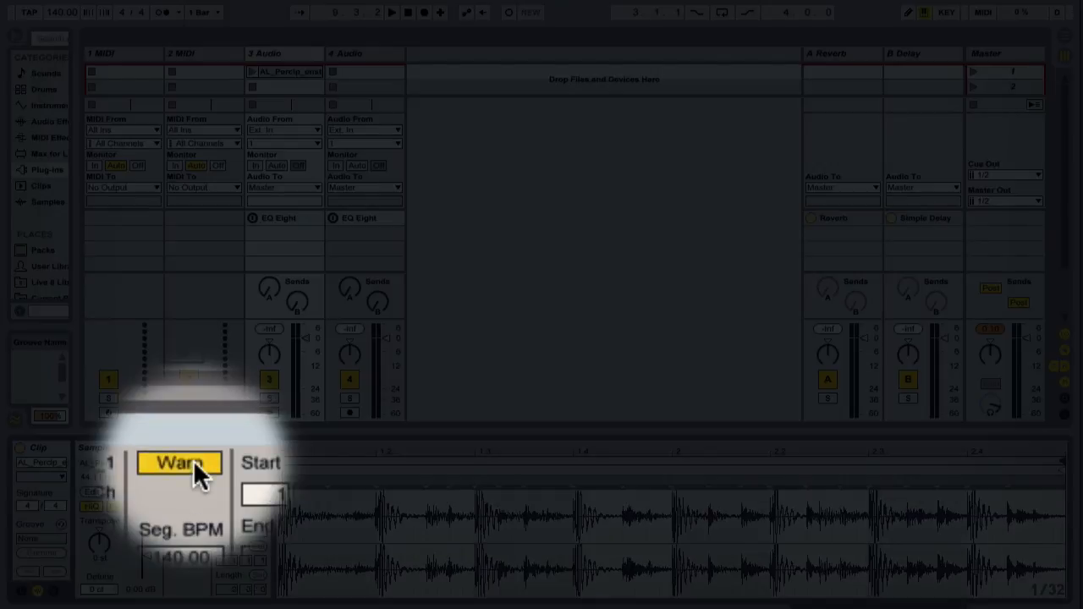
left_click(231, 531)
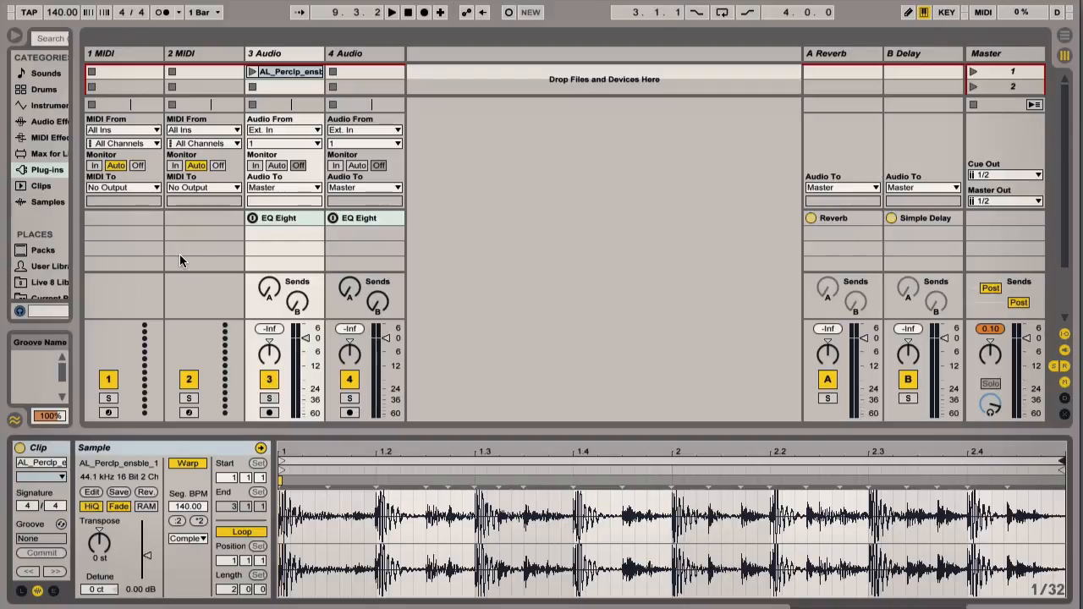
left_click(252, 72)
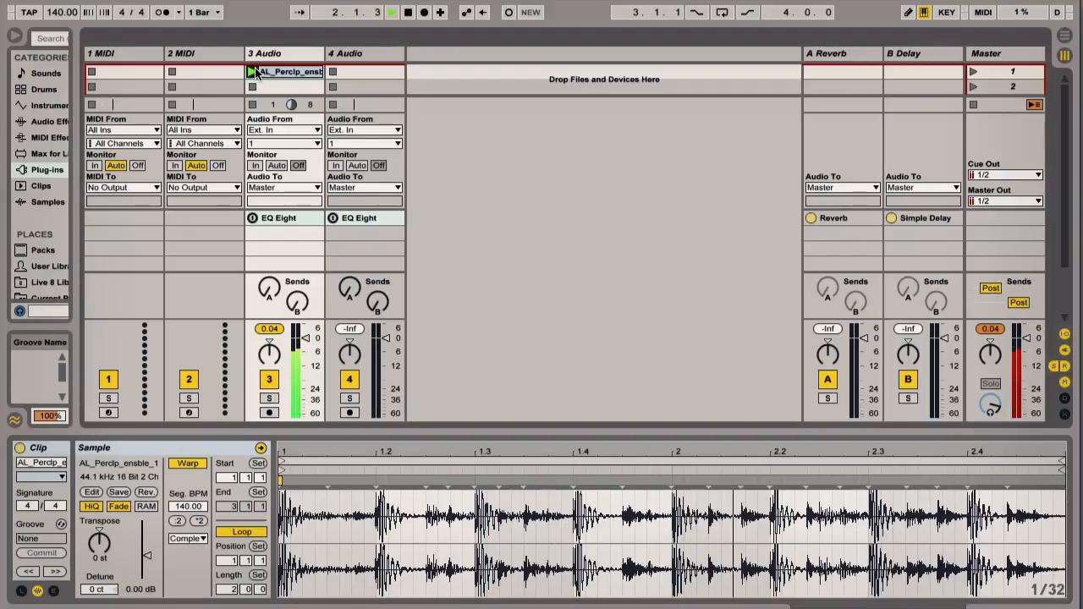
key("space")
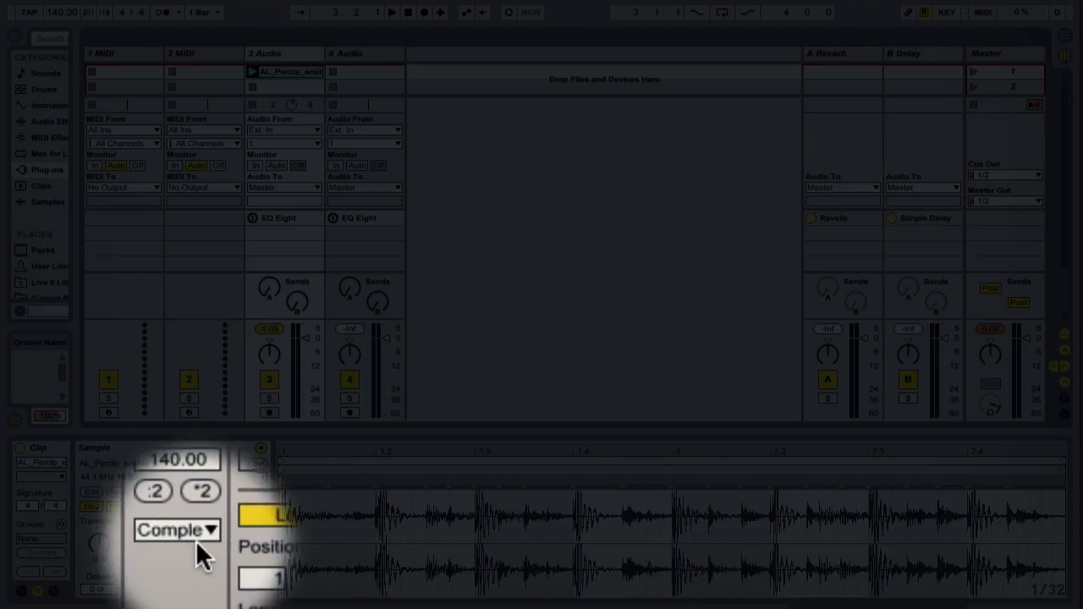
Switch the clip's warp mode from Complex to Beats
left_click(195, 540)
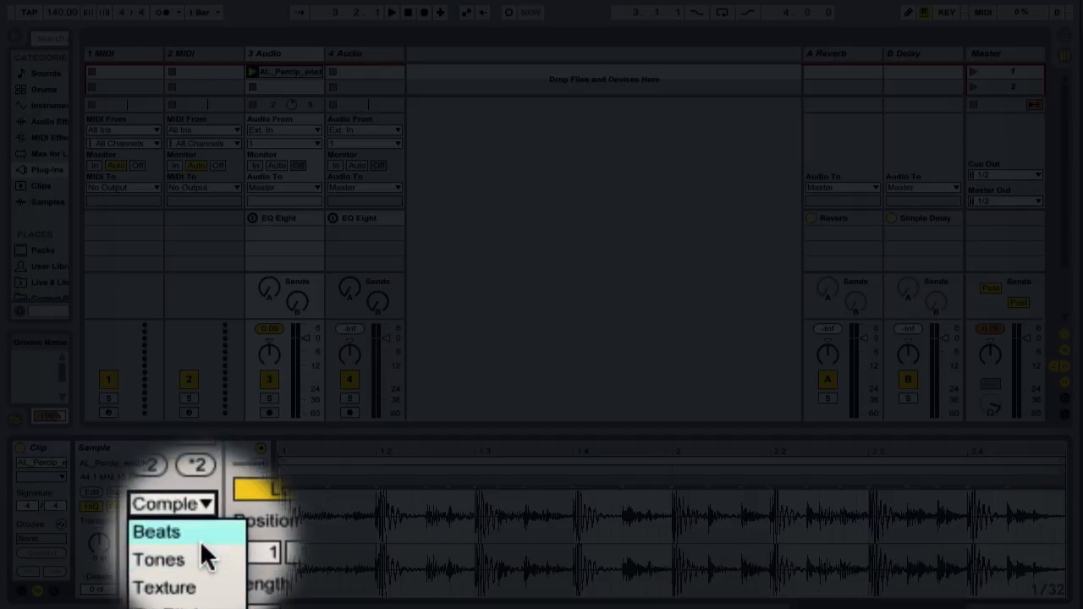
left_click(201, 542)
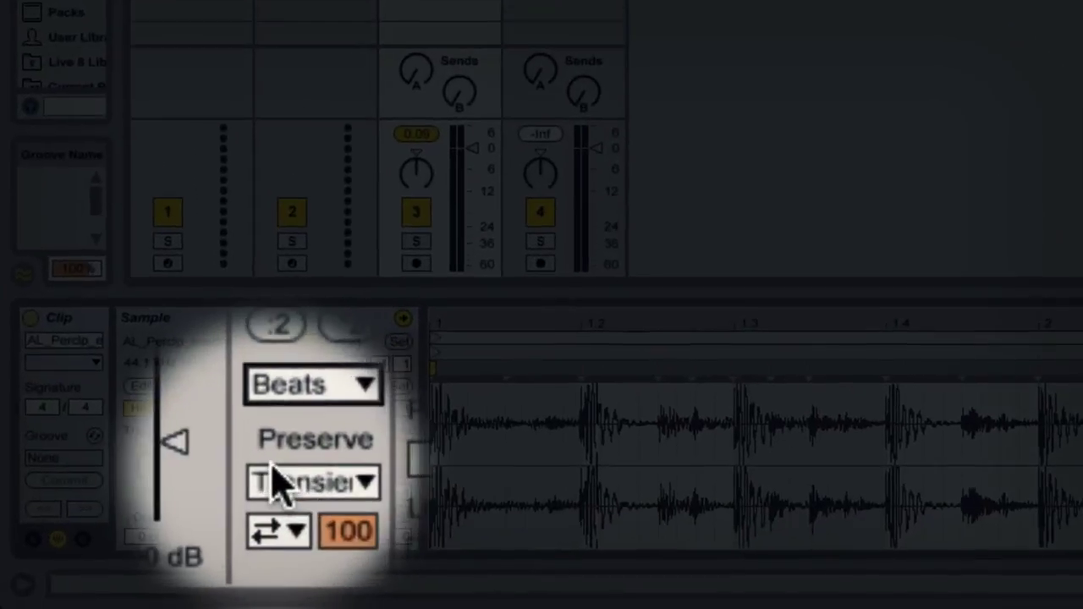
left_click(189, 545)
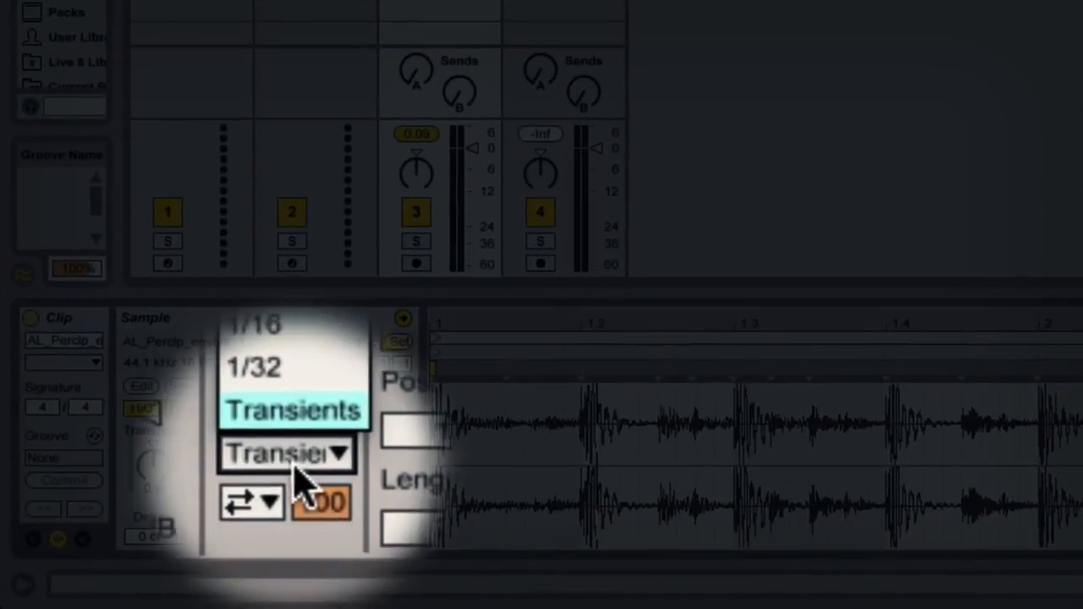
left_click(189, 546)
Keep Preserve on Transients and set the transient loop mode to the top (off) option
left_click(292, 474)
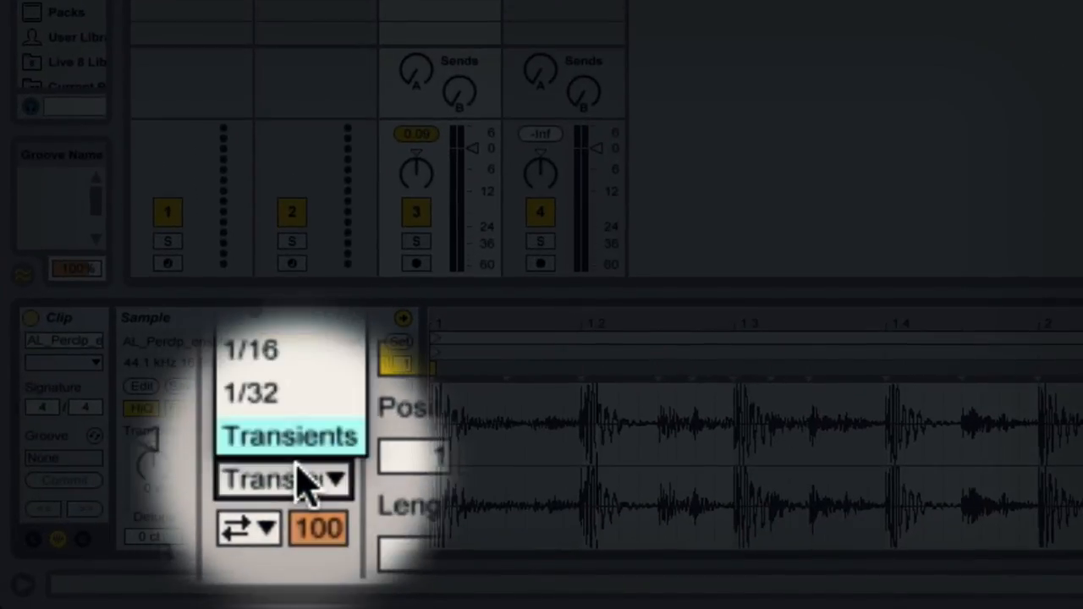
left_click(305, 482)
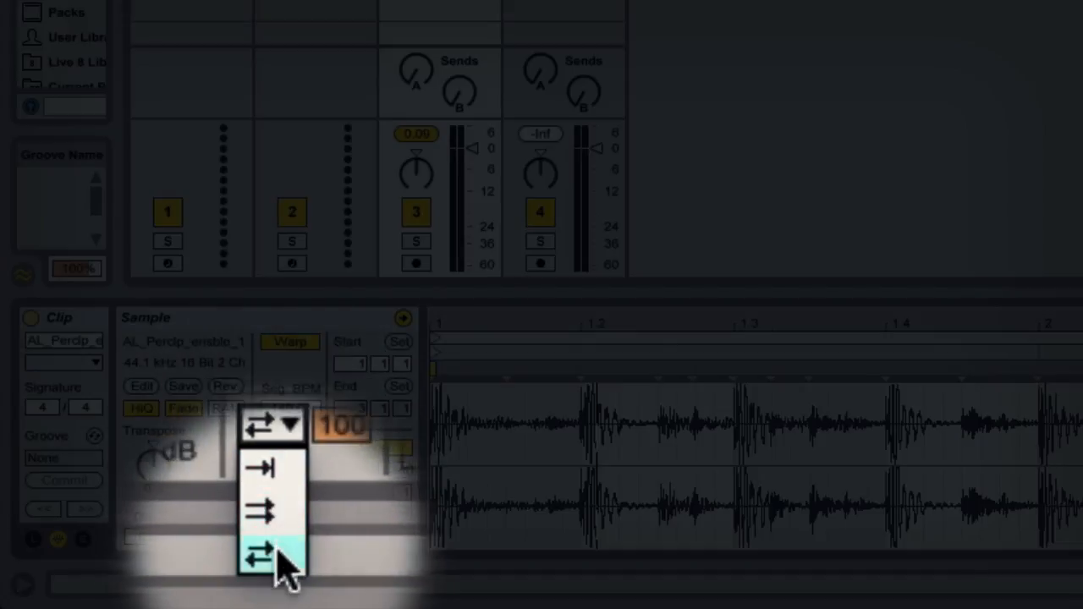
left_click(275, 470)
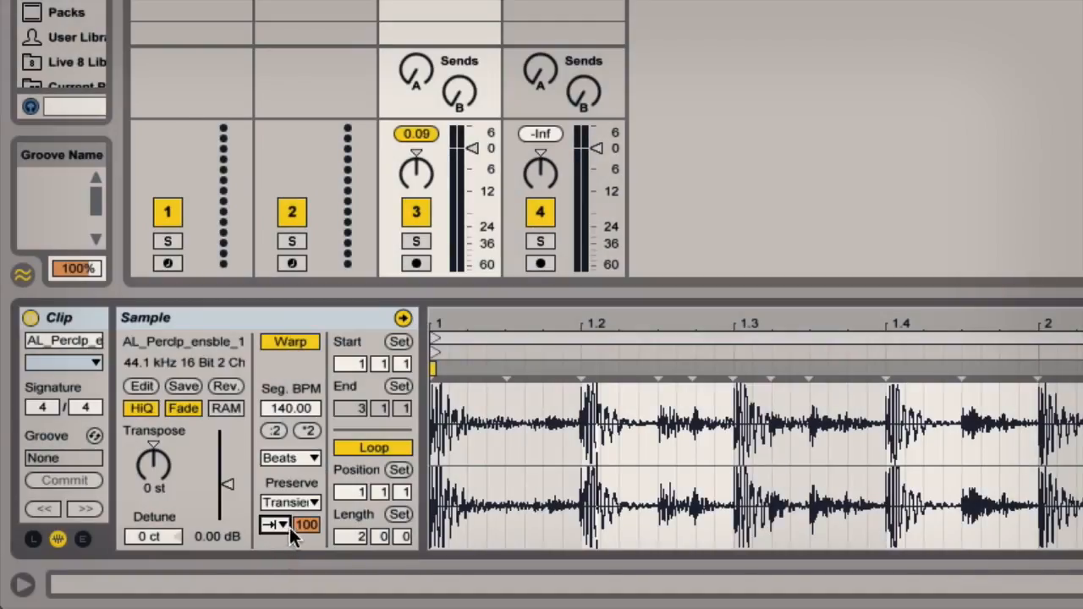
Lower the transient envelope from 100 to 0 with Transients preserved and play the clip
left_click(310, 504)
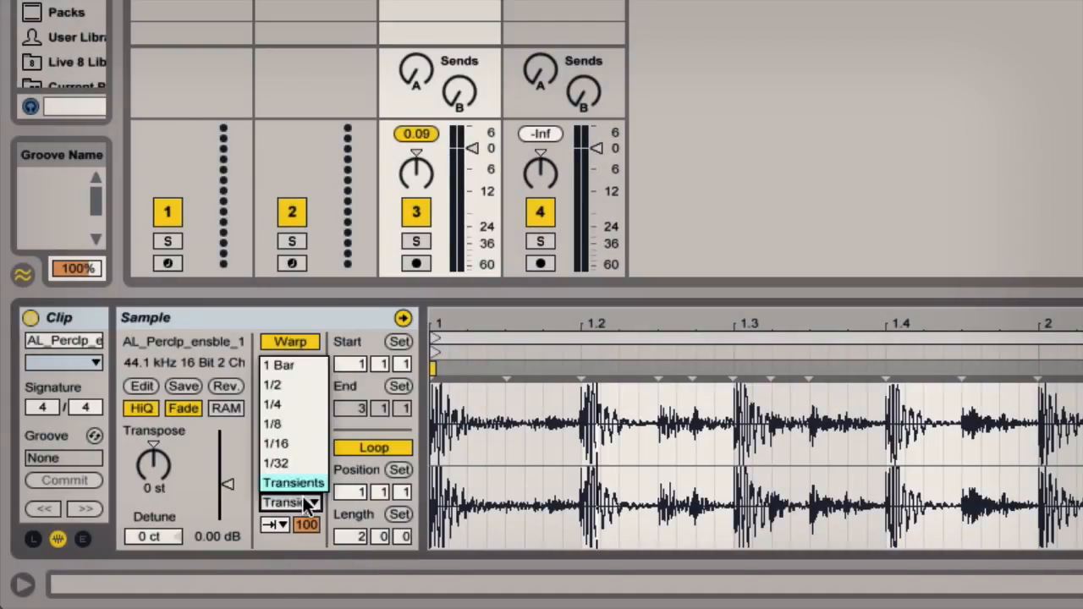
left_click(306, 505)
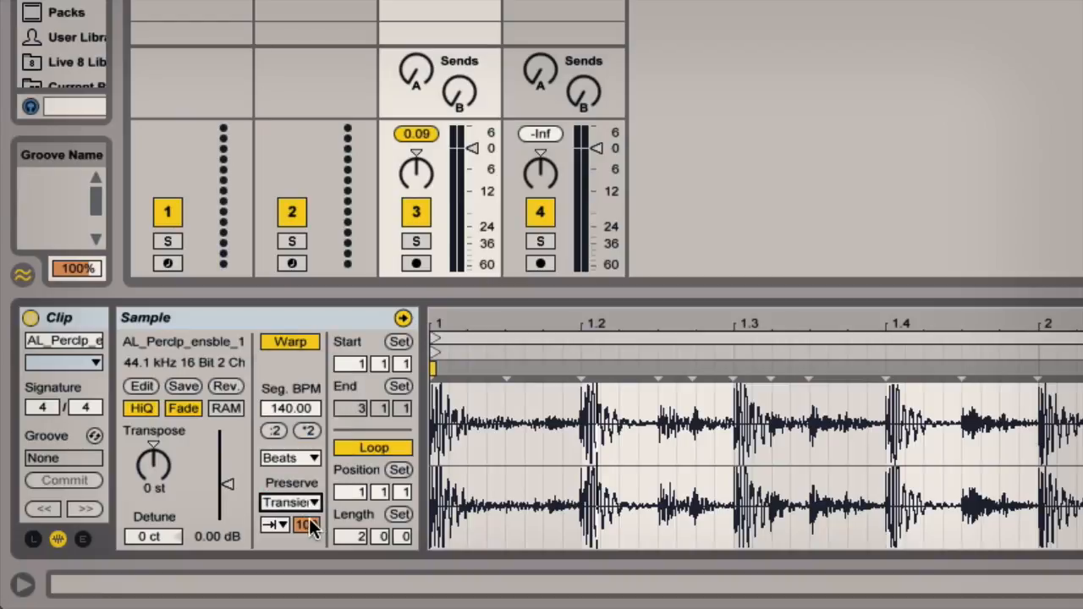
left_click_drag(309, 525, 309, 593)
key("space")
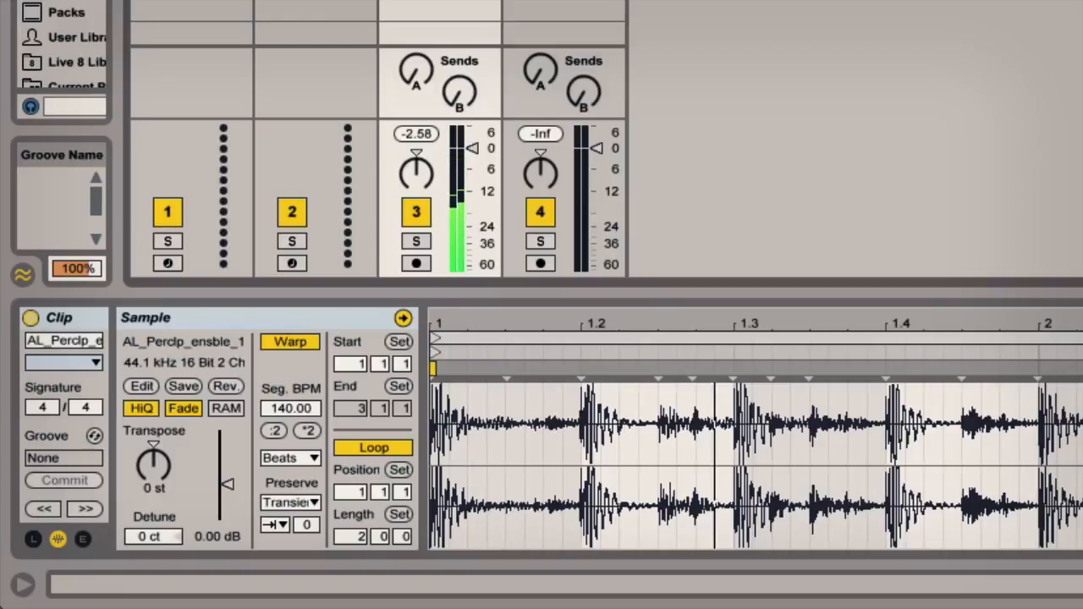
Change Preserve from Transients to 1/4 divisions and focus the transient envelope box
left_click(282, 501)
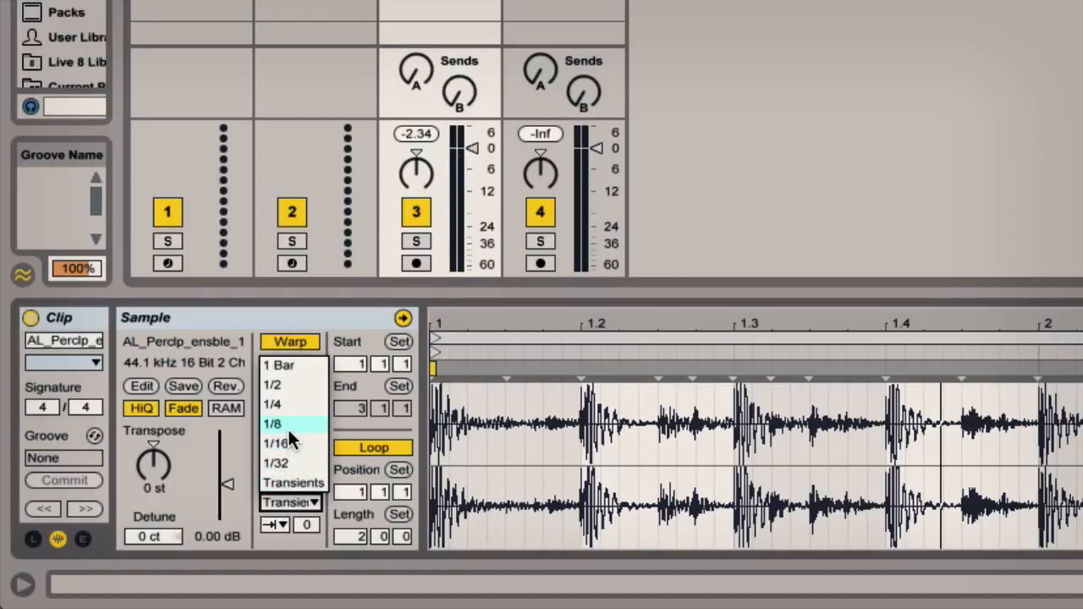
left_click(310, 497)
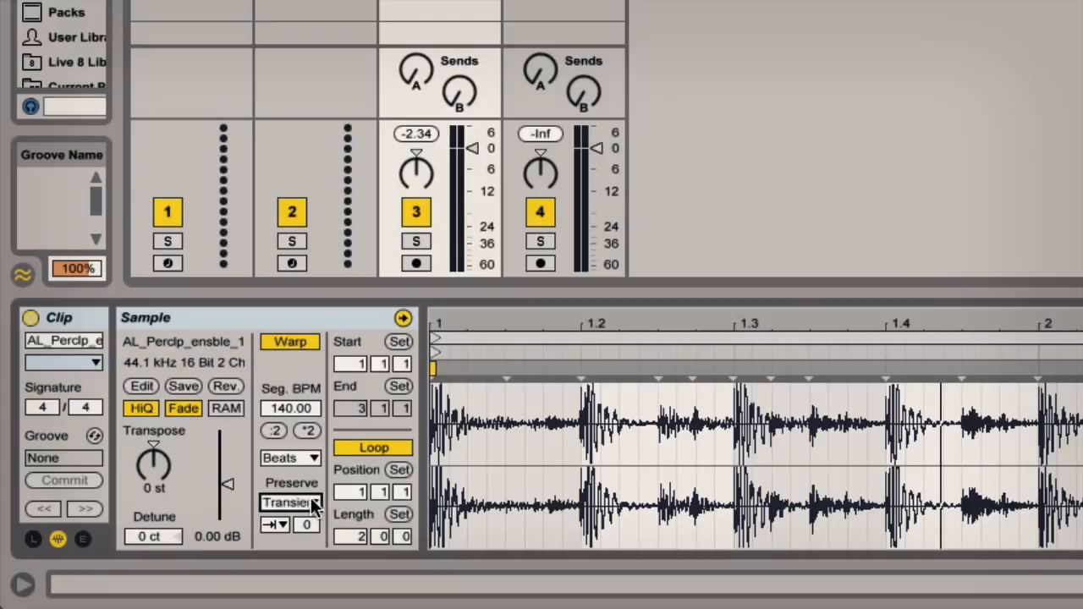
left_click(310, 497)
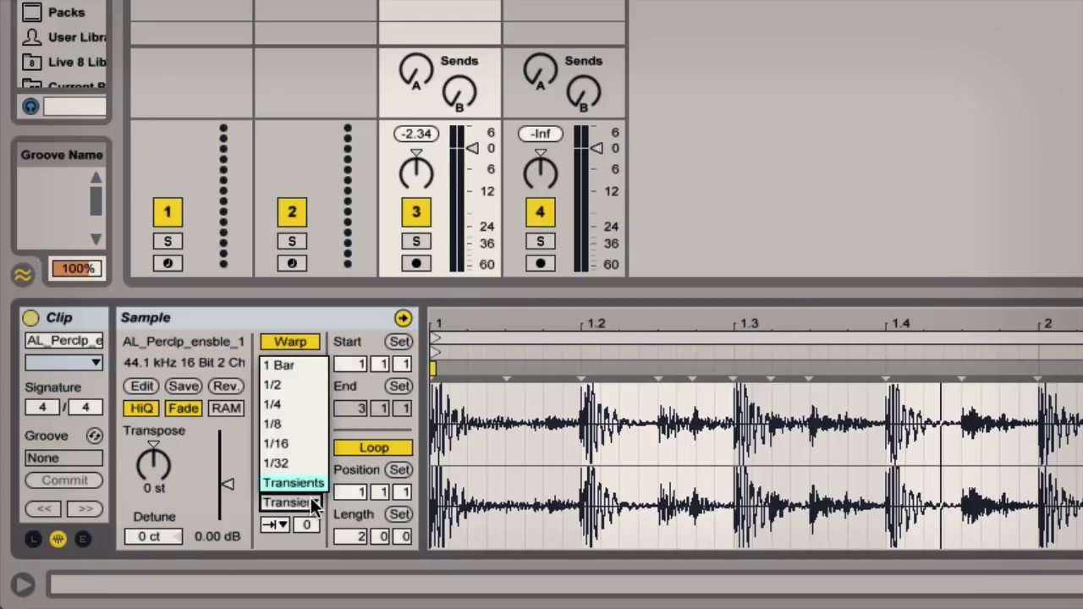
left_click(283, 410)
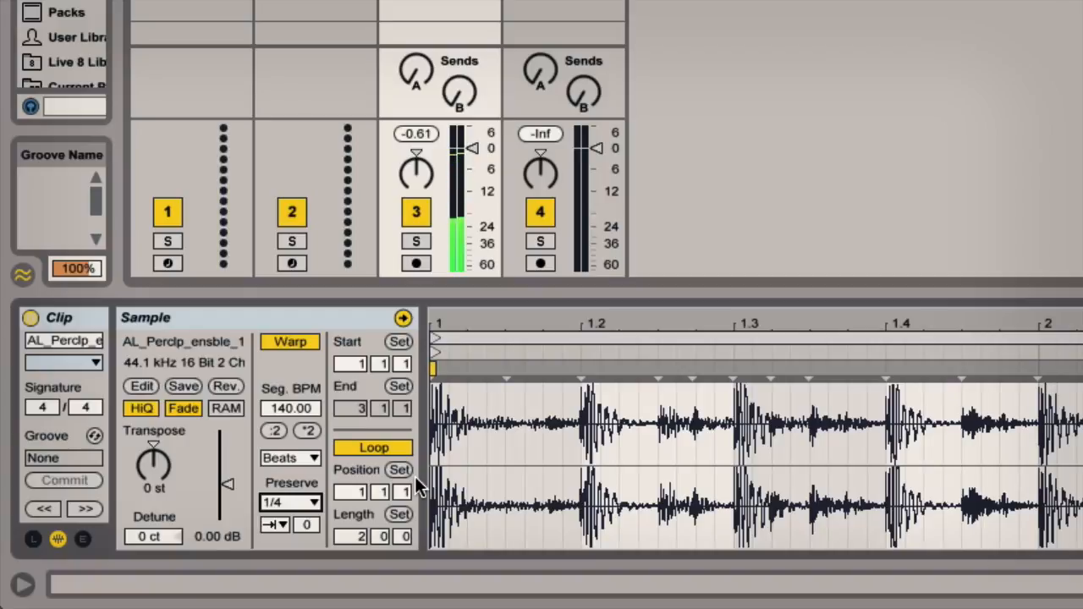
left_click(309, 527)
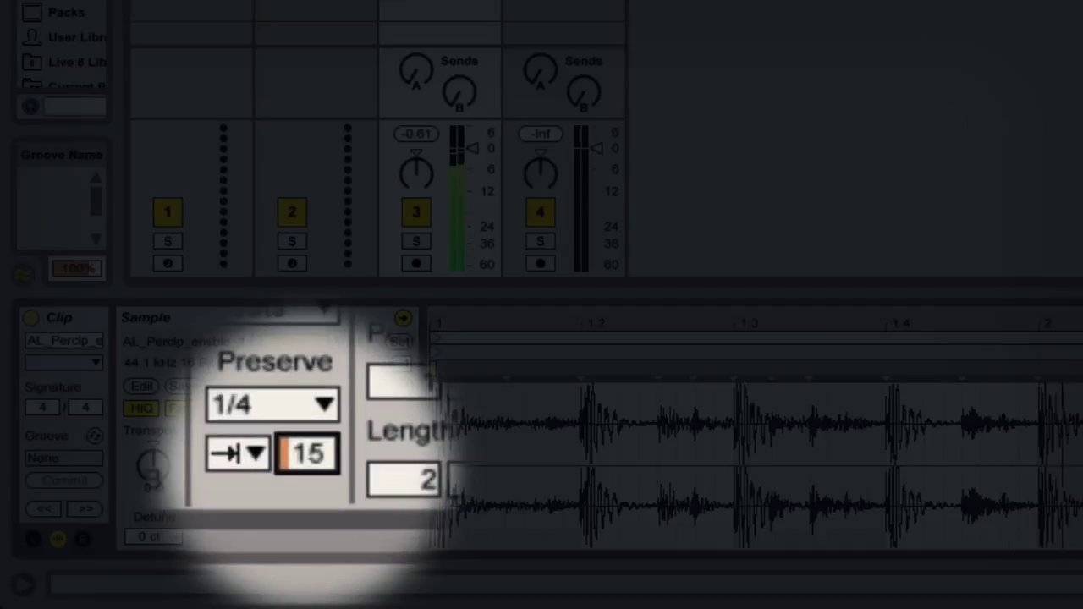
Drag the transient envelope amount up until it reads 100
mouse_move(306, 453)
left_mouse_down()
mouse_move(306, 424)
mouse_move(306, 436)
left_mouse_up()
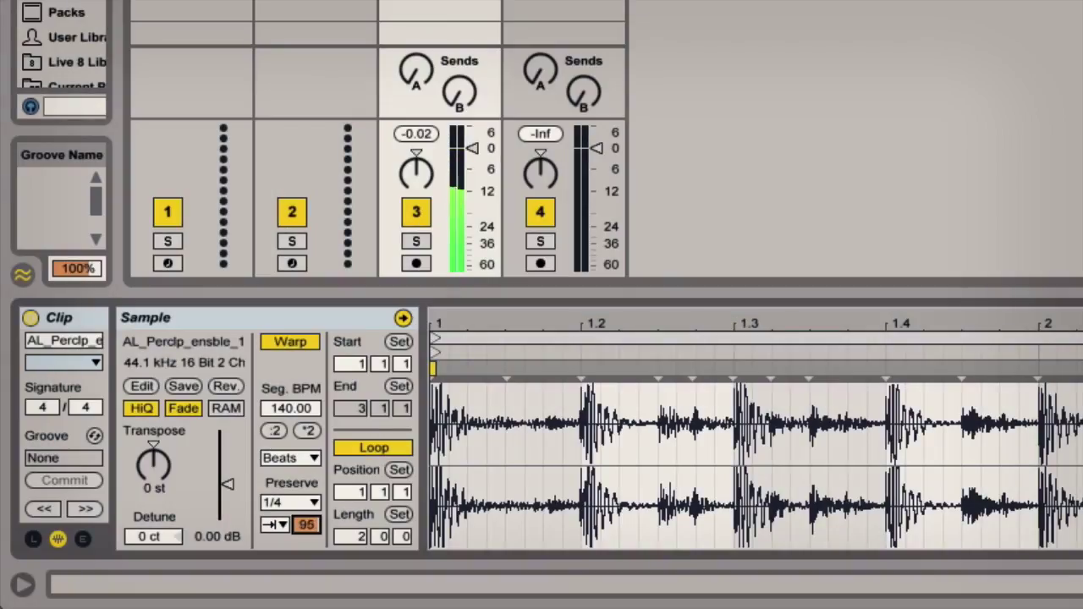
left_click_drag(306, 527, 307, 518)
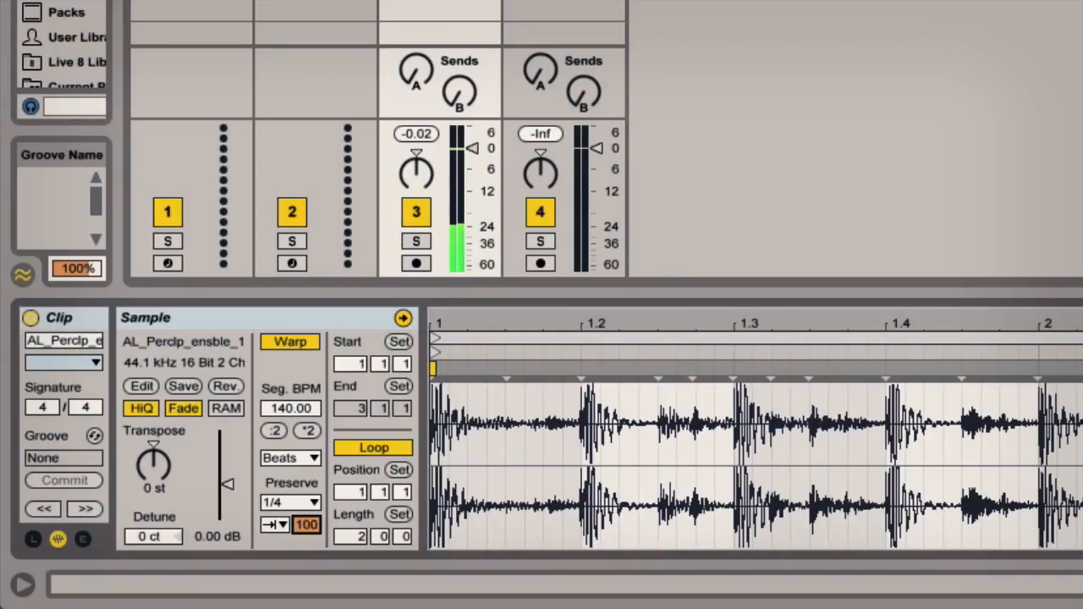
Set Preserve to 1/16 and reset the transient envelope amount to its default of 0
left_click(289, 503)
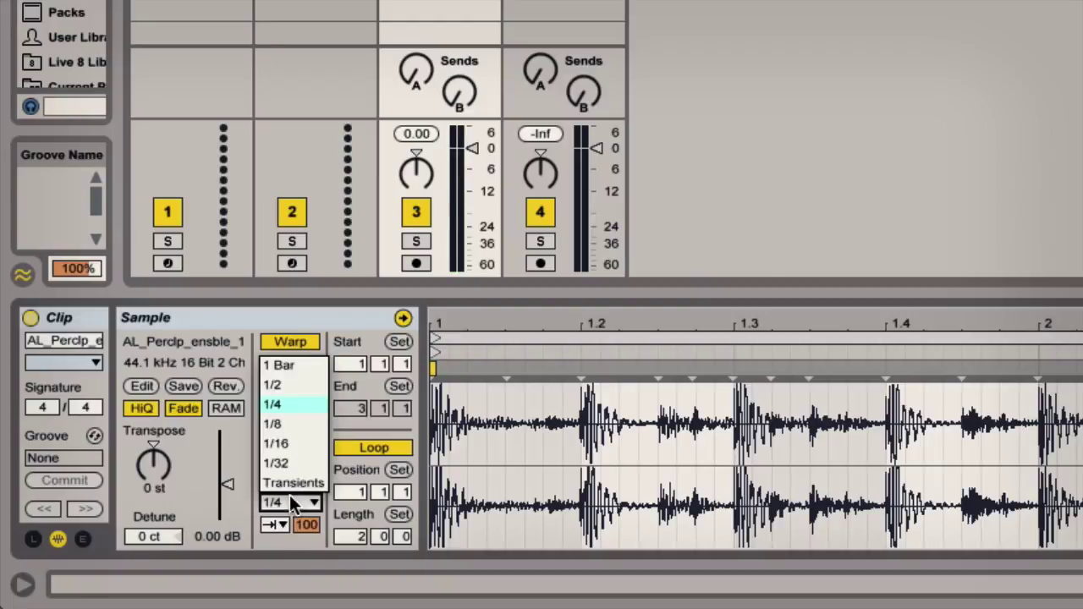
left_click(292, 443)
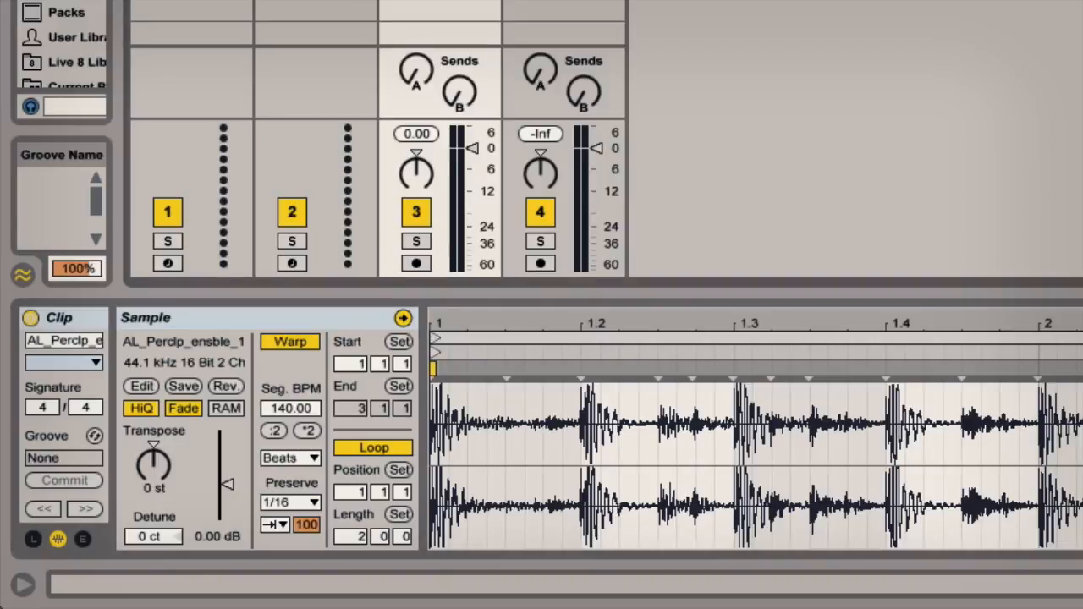
left_click_drag(307, 524, 306, 541)
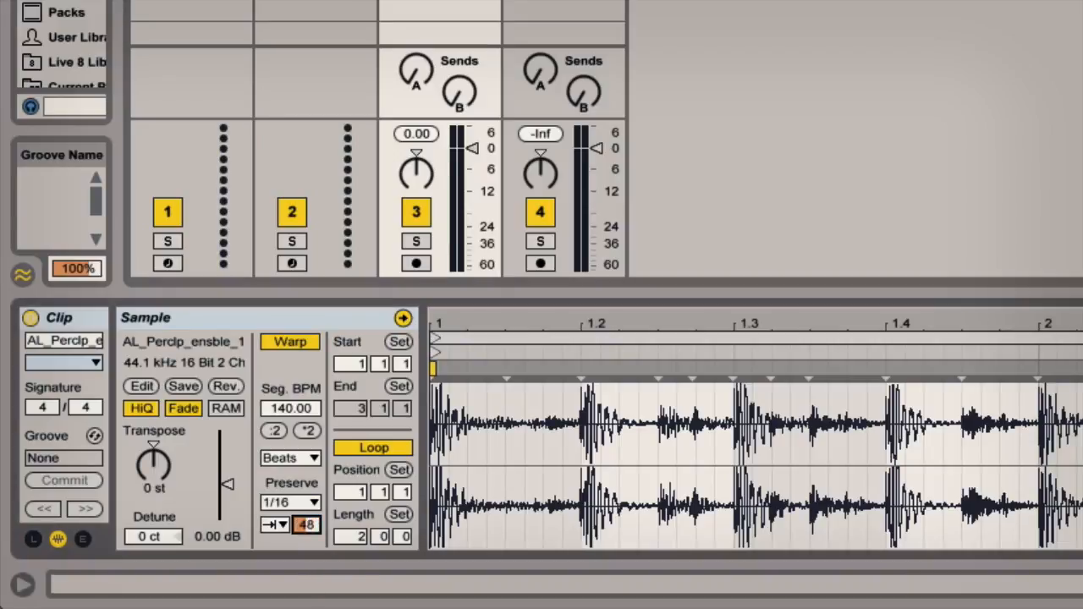
right_click(306, 525)
key("Delete")
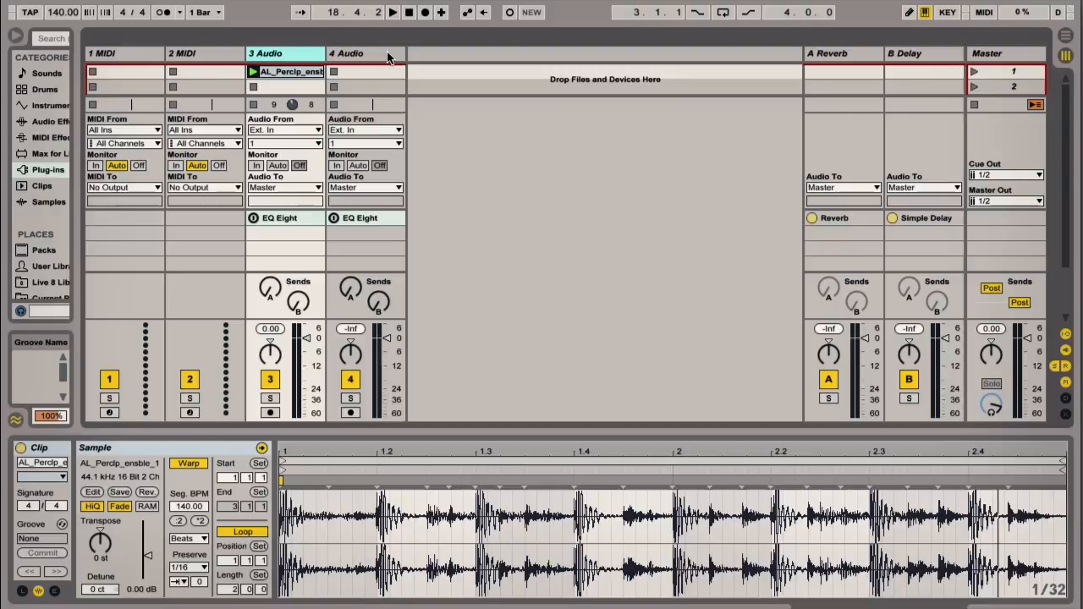
Set track 4's Audio From to 3-Audio, arm track 4, and reselect the track 3 loop clip
left_click(388, 54)
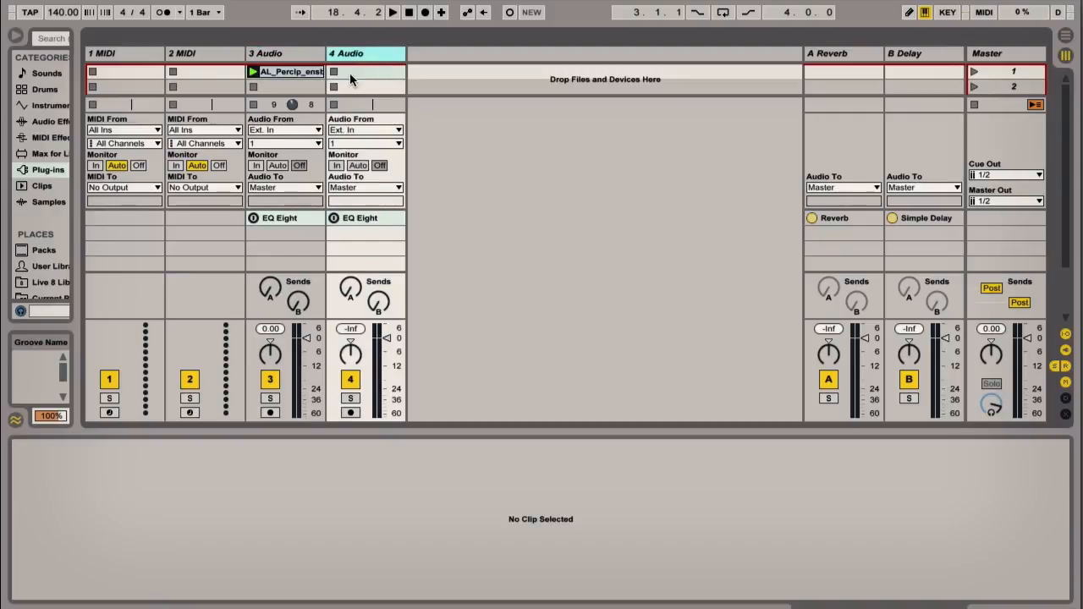
left_click(353, 129)
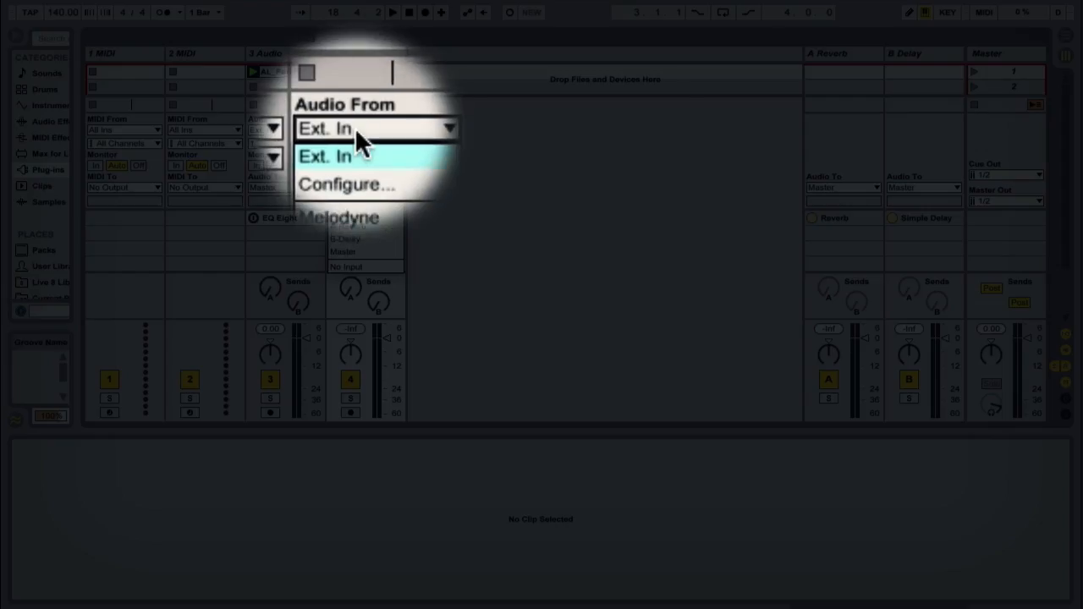
left_click(355, 127)
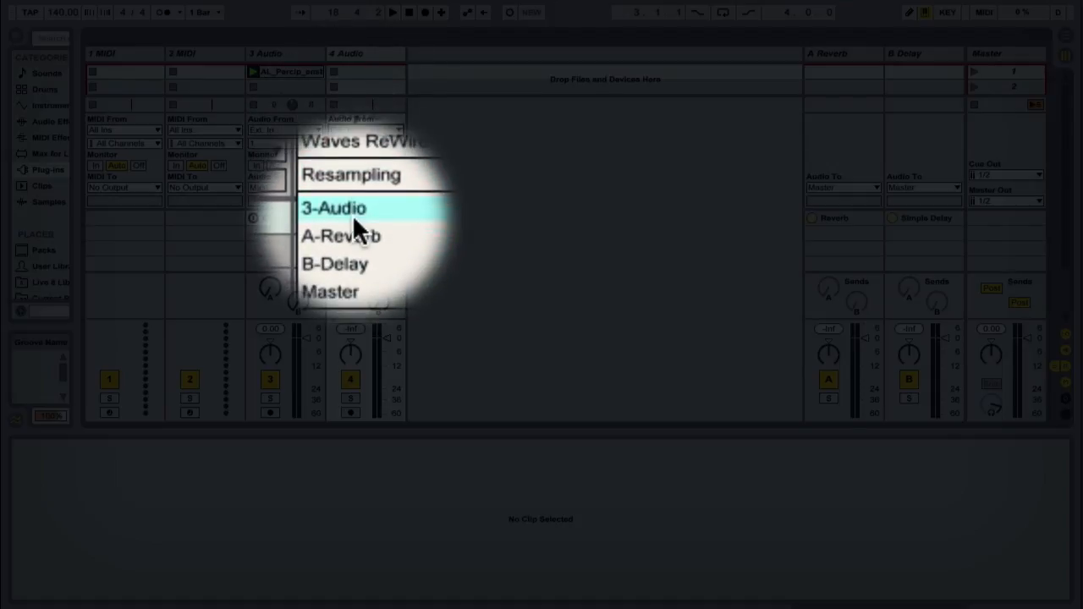
left_click(352, 214)
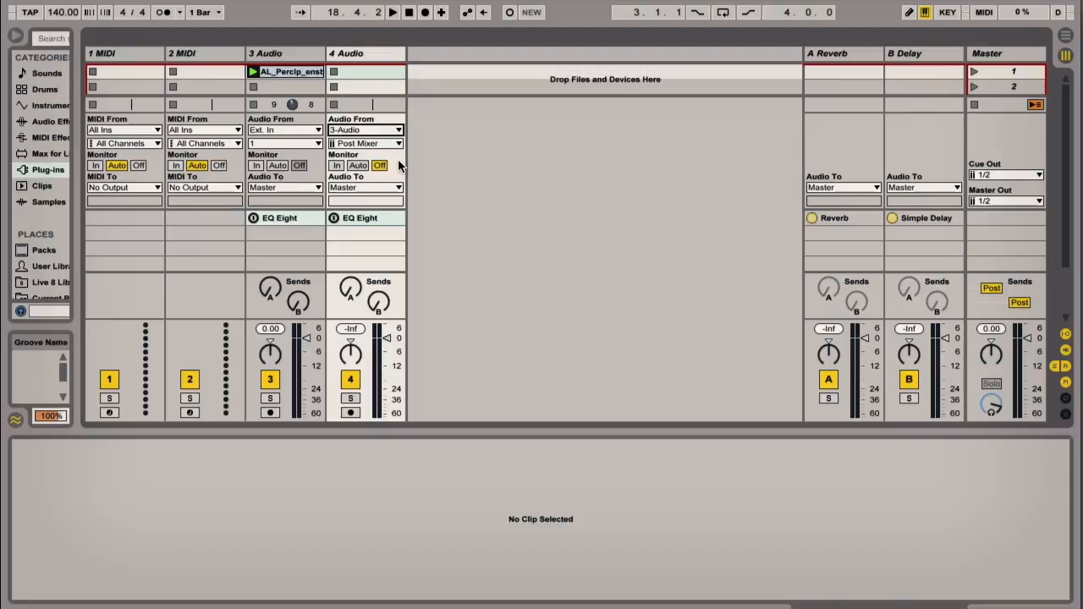
left_click(350, 413)
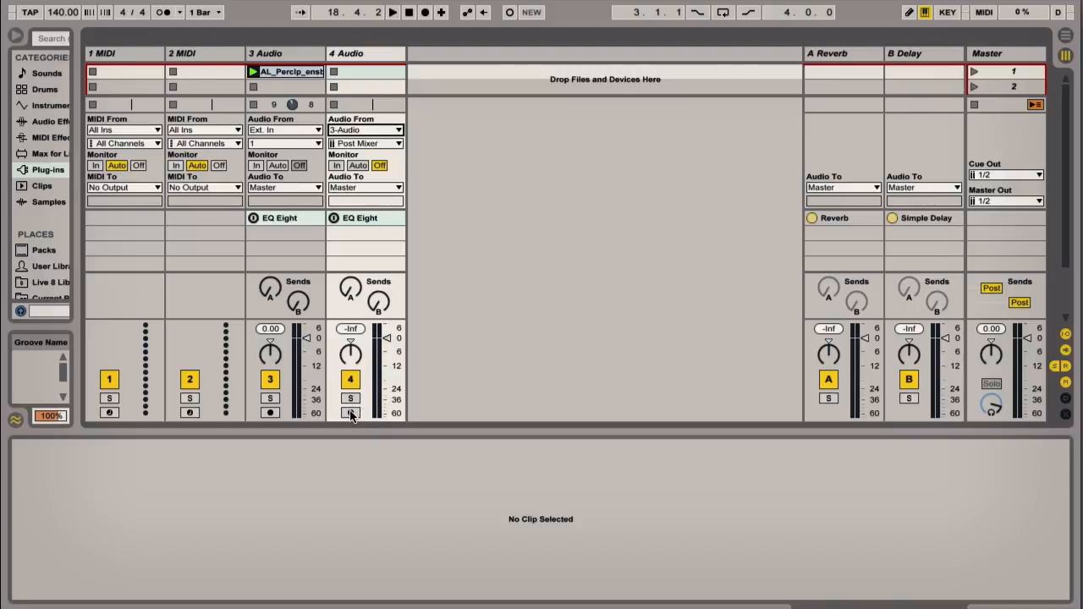
left_click(290, 71)
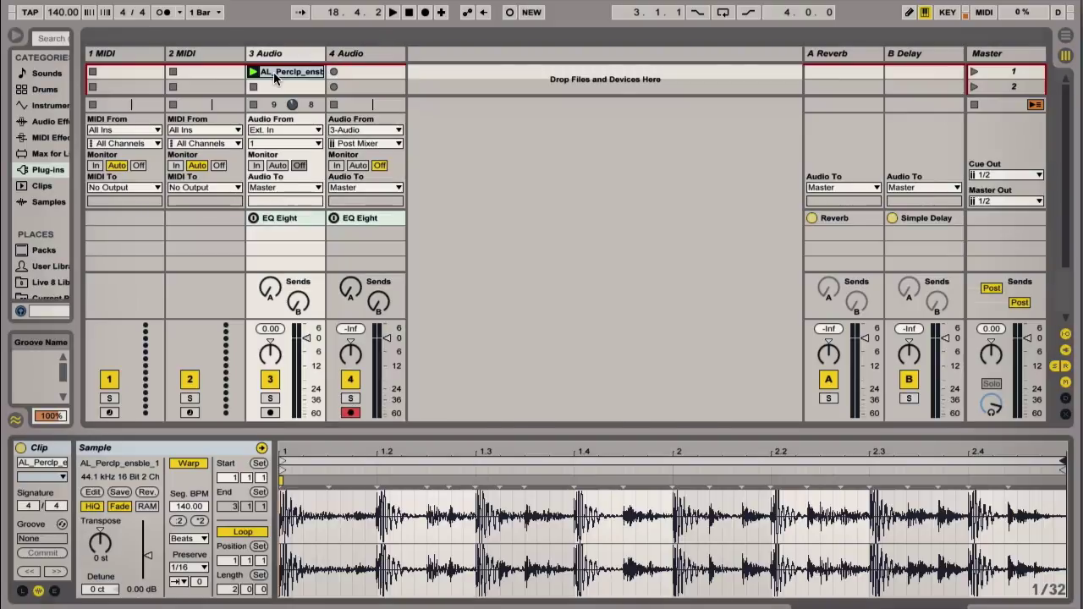
Record a new clip on track 4 while ramping the loop's transient envelope from 0 to 100
left_click(200, 583)
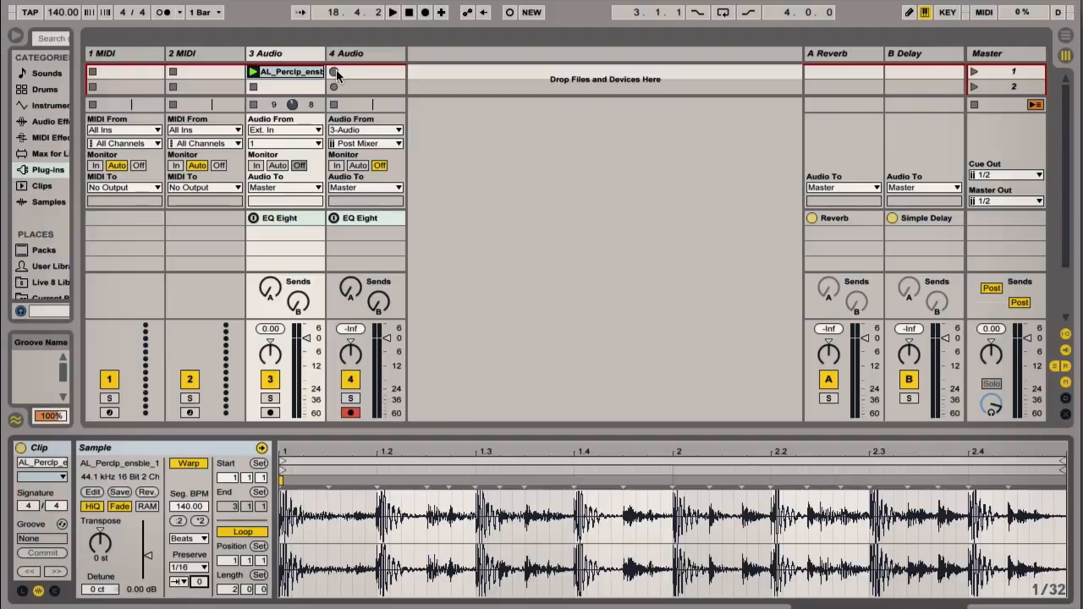
left_click(336, 71)
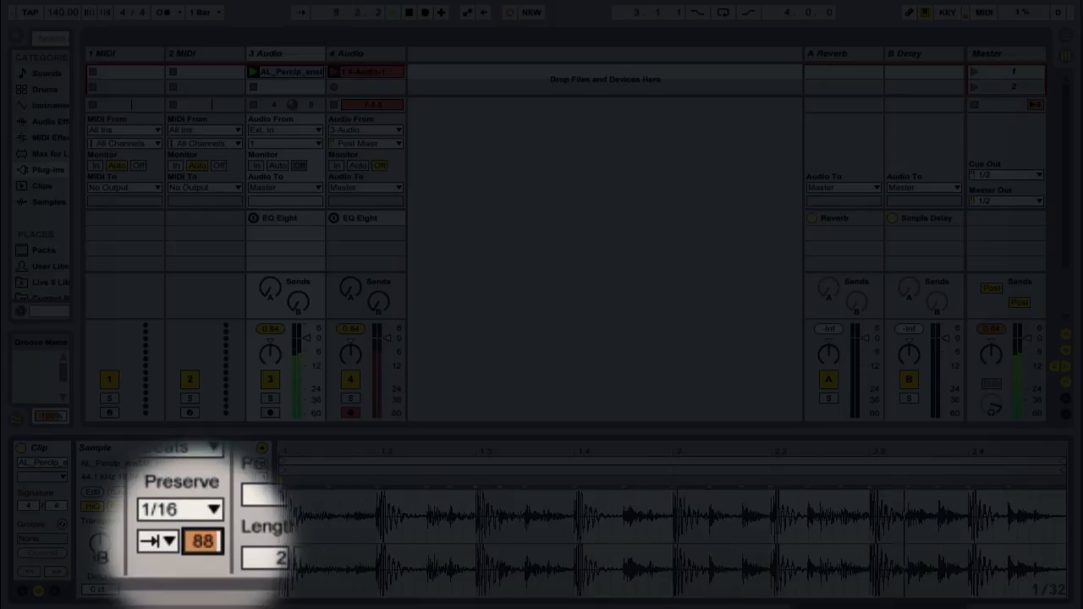
left_click_drag(201, 550, 194, 546)
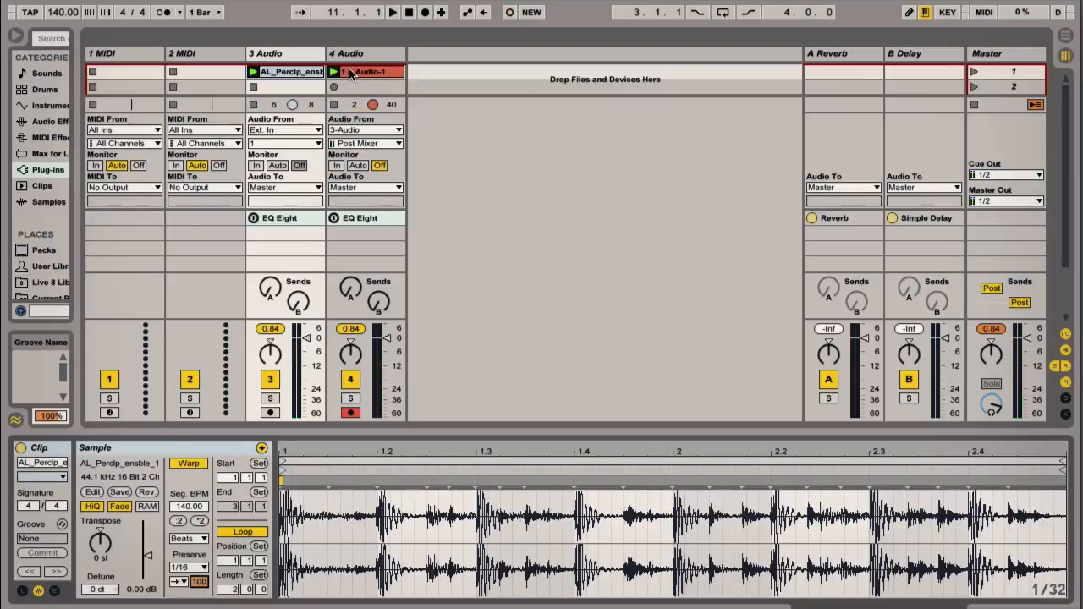
Select the recorded 4-Audio-1 clip, solo track 4 and launch the clip
left_click(368, 71)
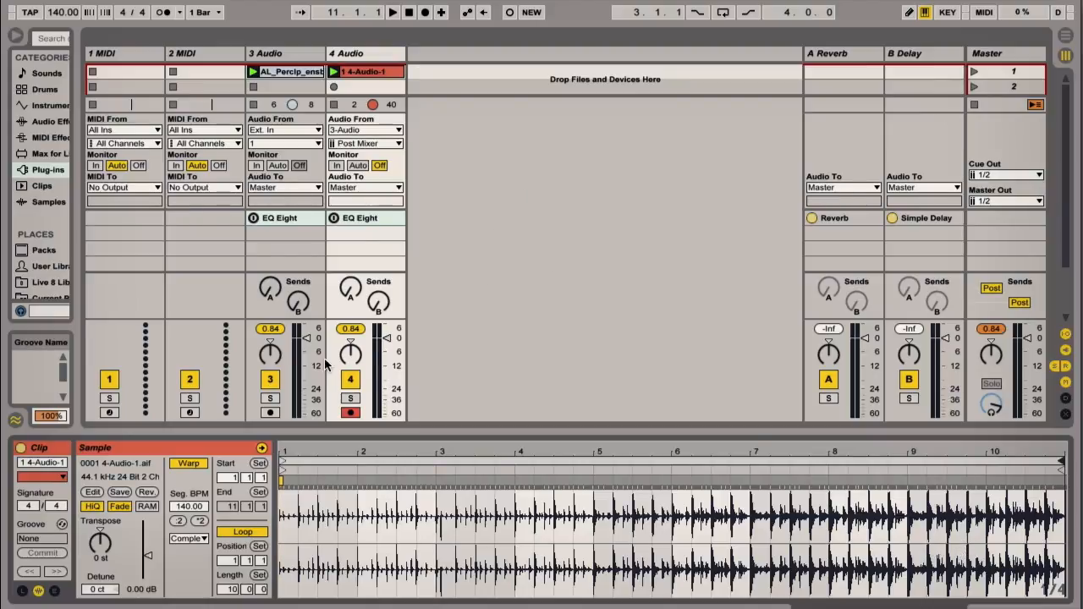
left_click(351, 397)
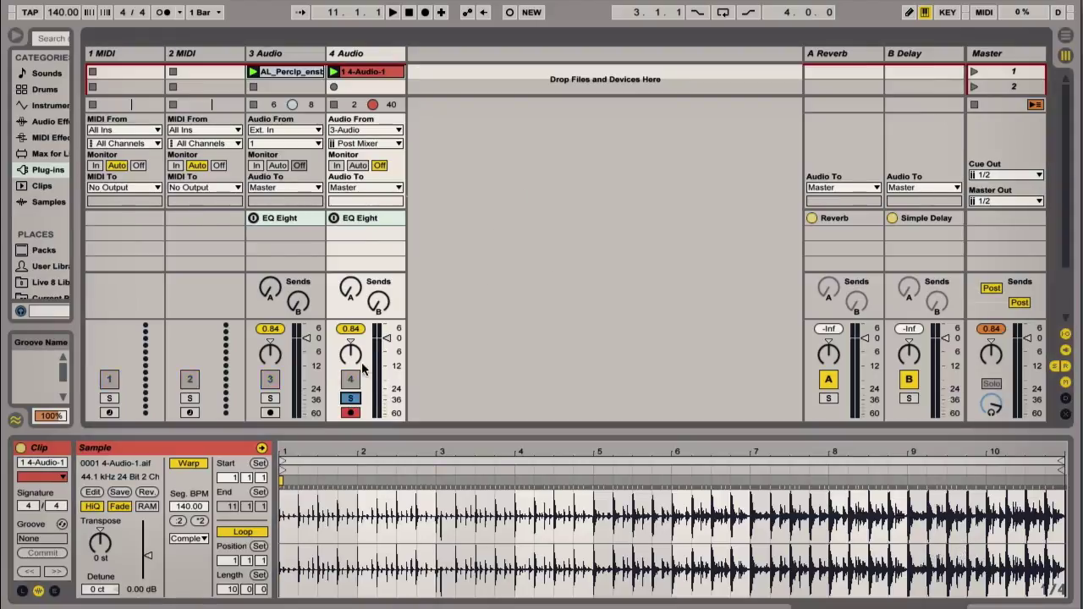
left_click(334, 71)
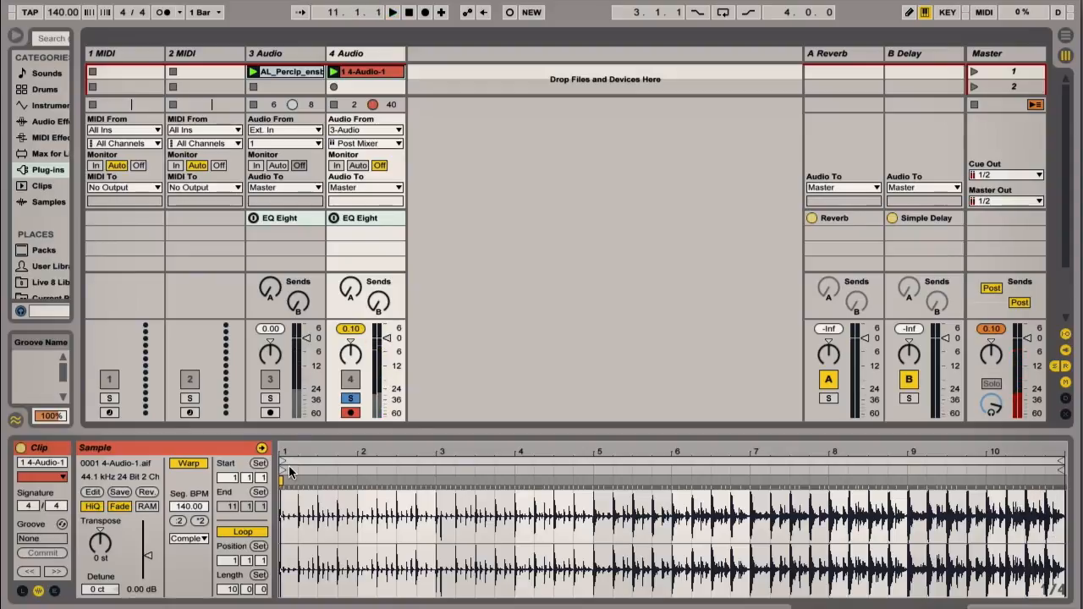
Turn off Warp on the original AL_Perclp percussion clip
left_click(292, 71)
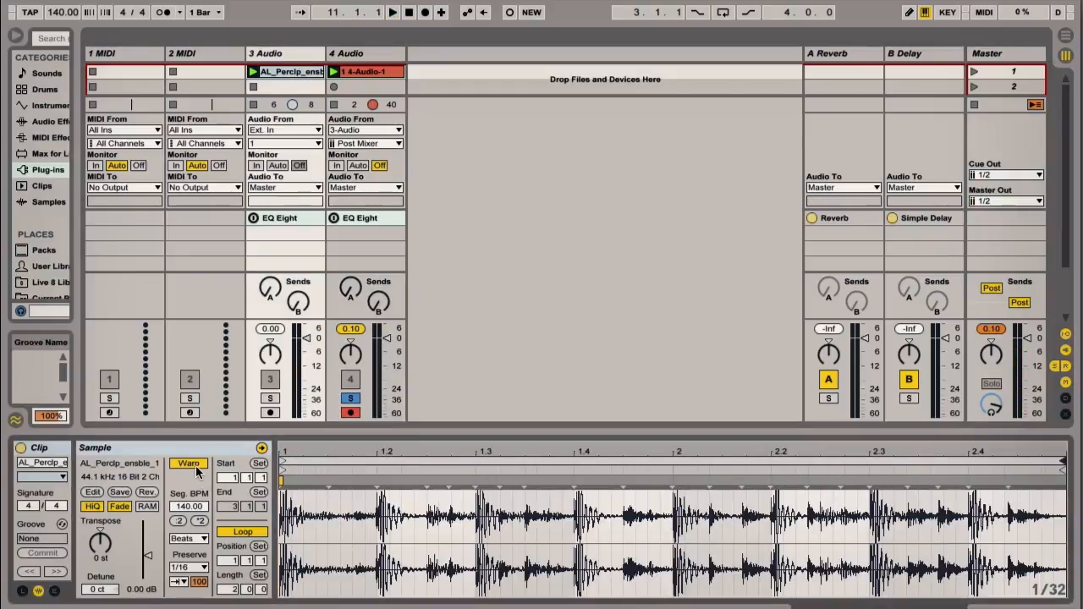
left_click(196, 465)
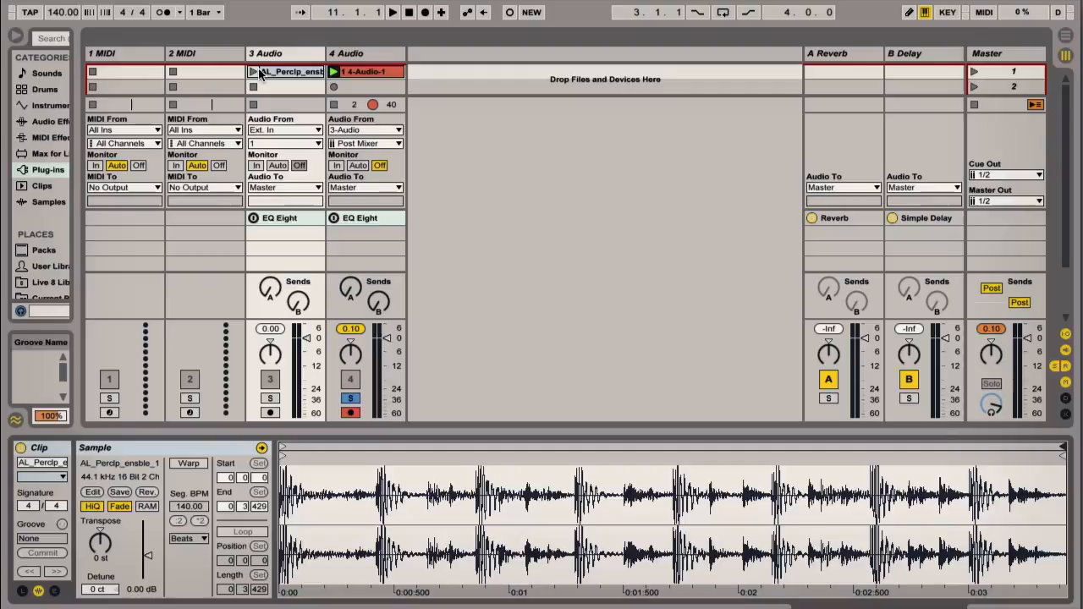
Audition the unwarped loop with track 3 soloed, then stop and leave no track soloed
left_click(269, 398)
left_click(253, 71)
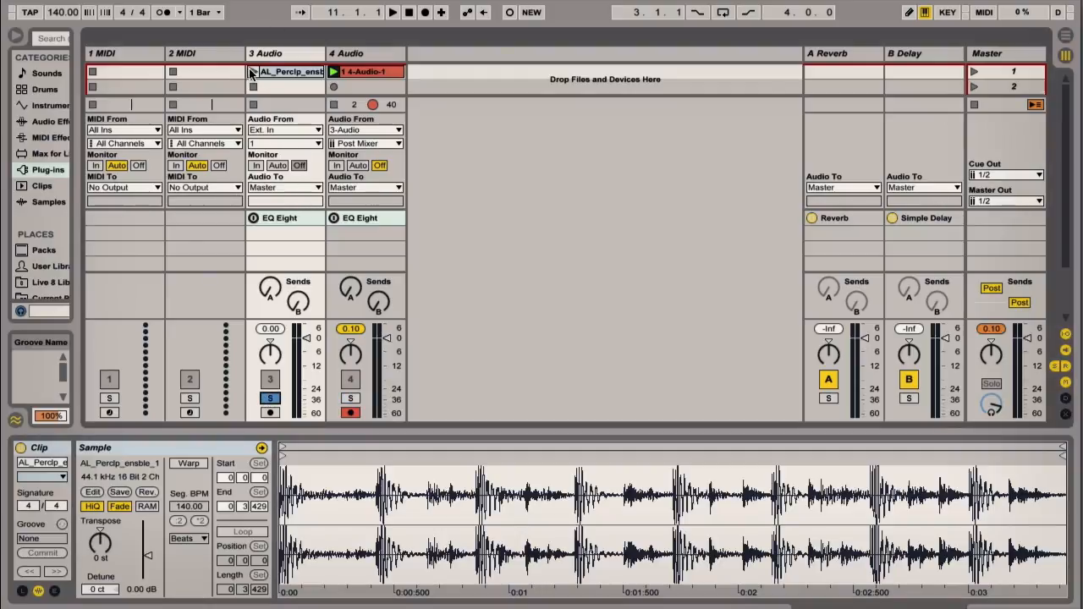
key("space")
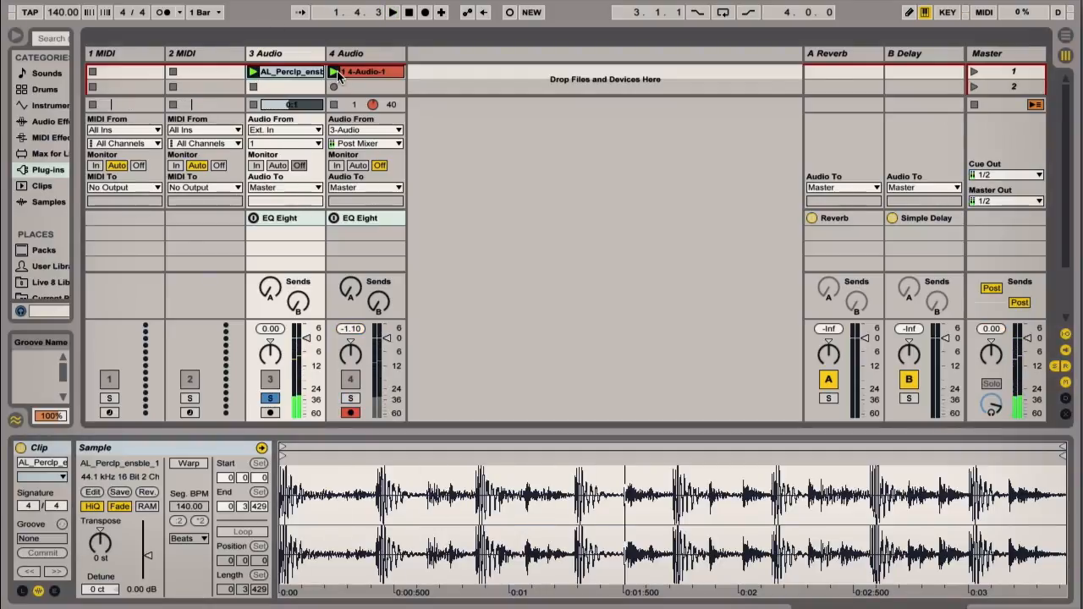
left_click(269, 397)
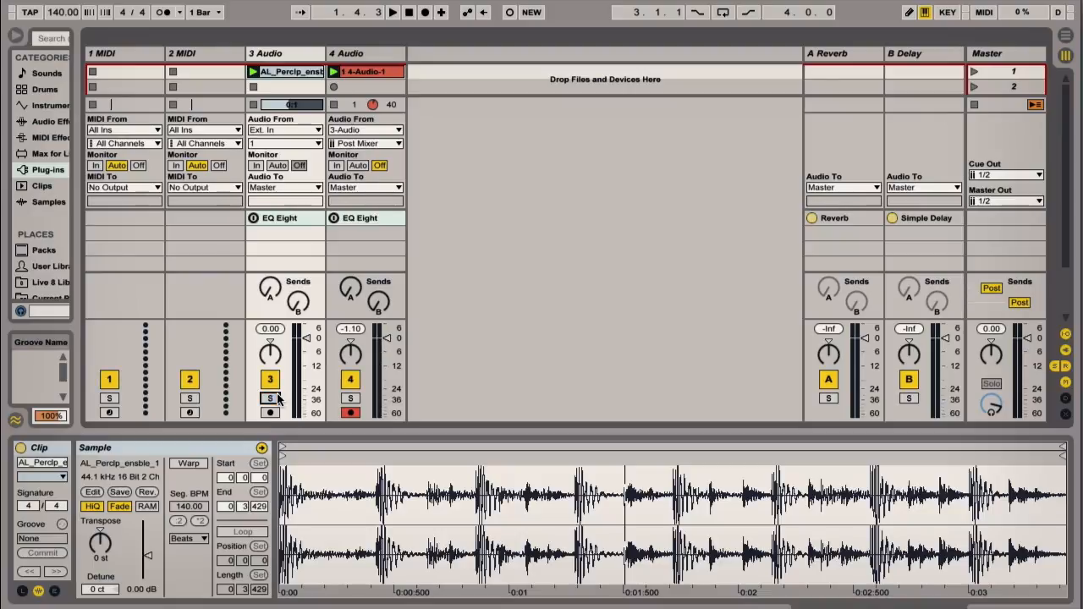